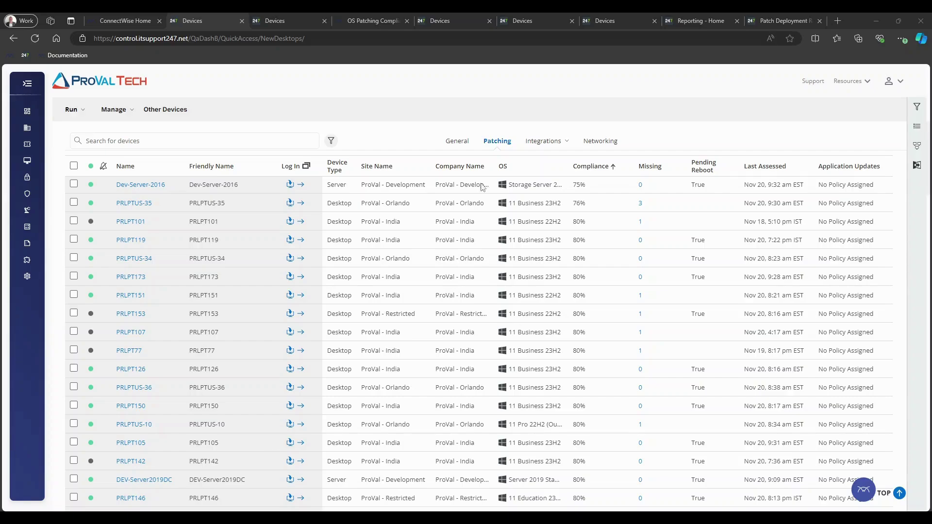
Open the OS Patching Compliance documentation and read the policy compliance score formula and its worked example.
click(366, 23)
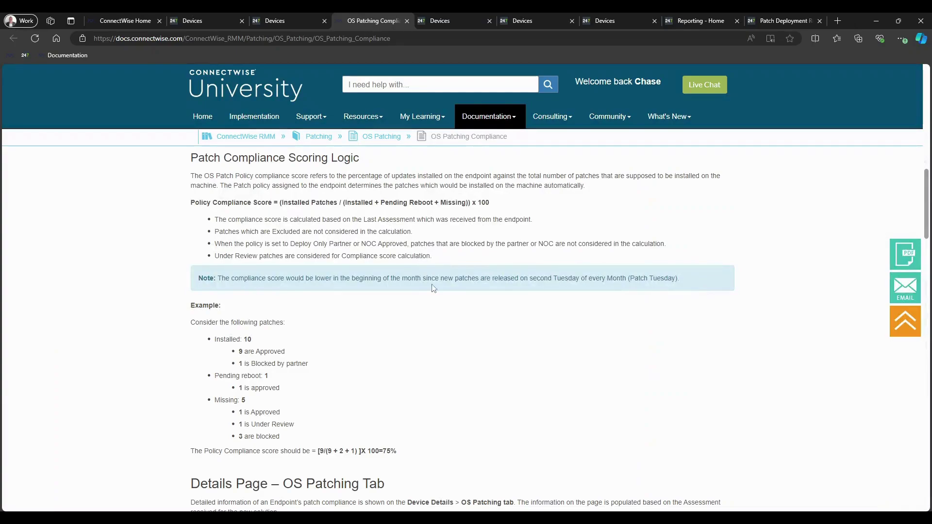
drag(187, 202, 498, 209)
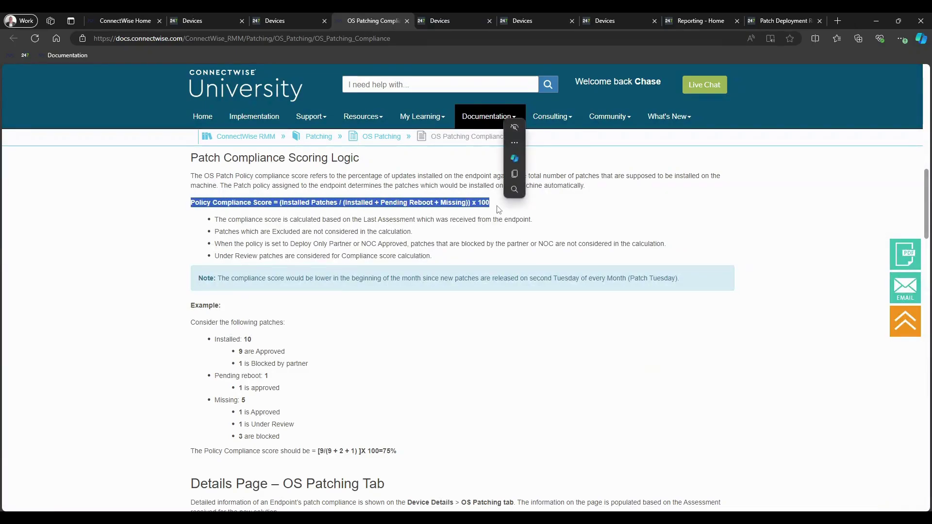
click(465, 203)
drag(199, 323, 418, 456)
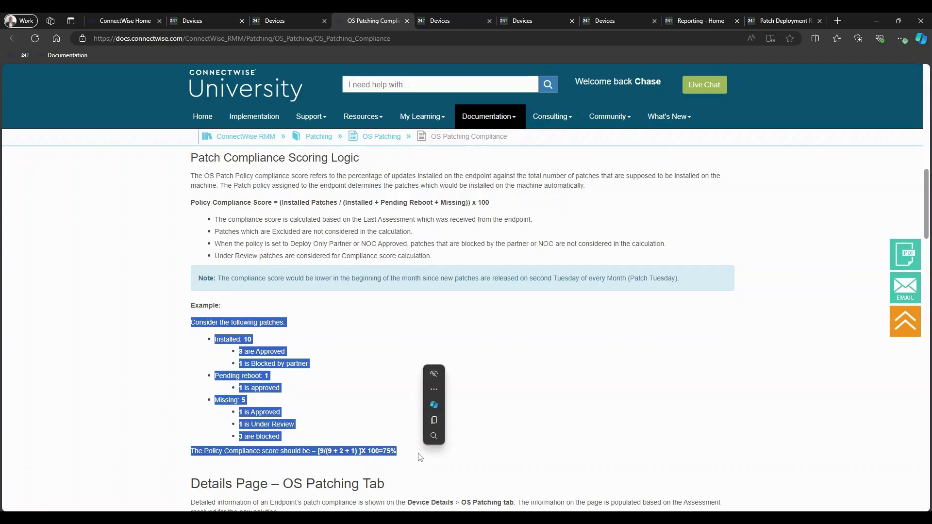
click(410, 459)
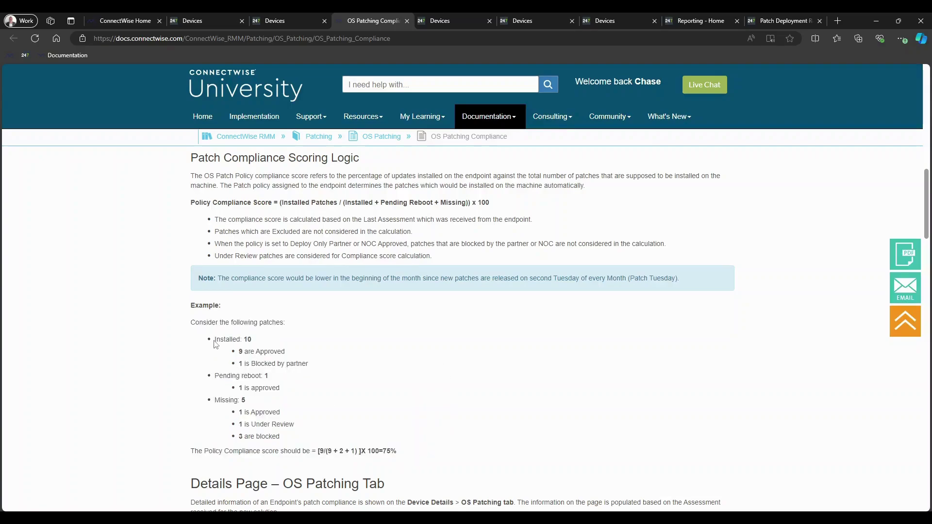
Examine the example's installed, pending reboot and missing patches, noting the approved ones in each category.
drag(215, 344, 260, 346)
click(246, 340)
drag(218, 375, 269, 376)
drag(215, 401, 255, 402)
drag(238, 354, 290, 355)
drag(238, 389, 279, 388)
drag(238, 412, 286, 413)
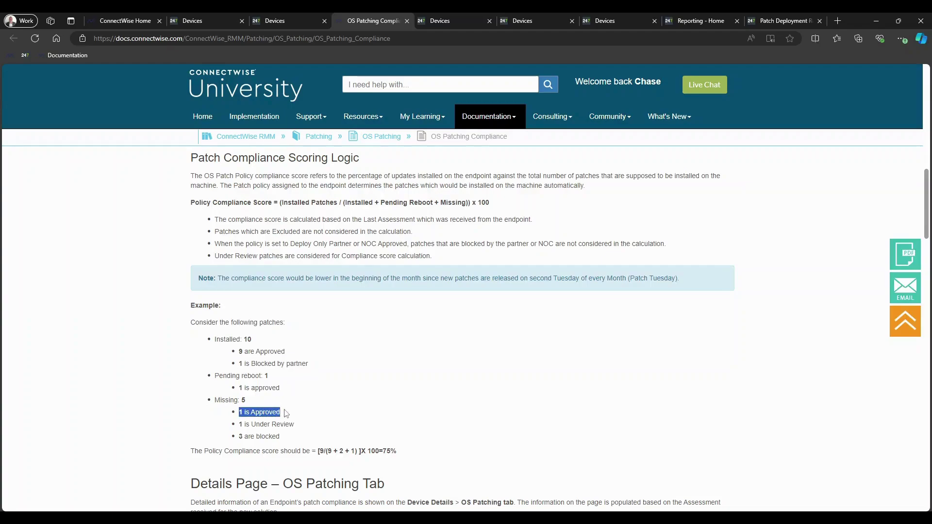
Compare the numbers in the example's final score calculation with the approved installed, pending reboot and missing patches.
click(331, 455)
double_click(322, 450)
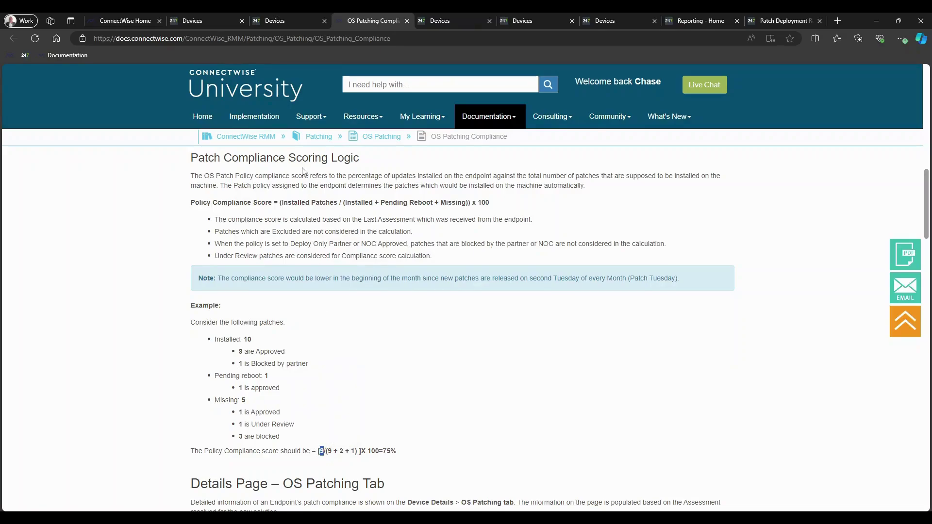
drag(238, 351, 290, 358)
click(290, 358)
double_click(340, 451)
click(256, 403)
drag(240, 391, 289, 394)
drag(238, 411, 281, 413)
click(252, 430)
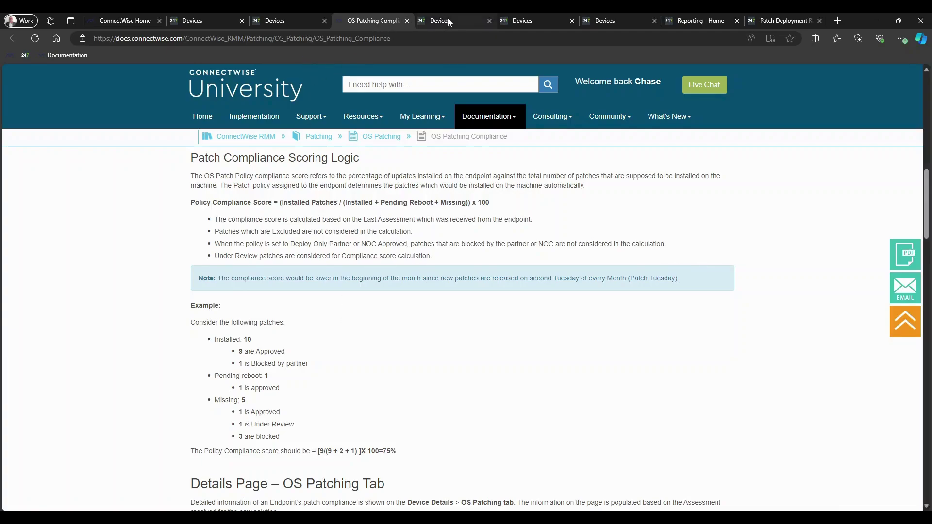
Open the OS Patching page of Dev-Server-2016 and review its compliance chart and the statuses of its policy patches.
mouse_move(447, 19)
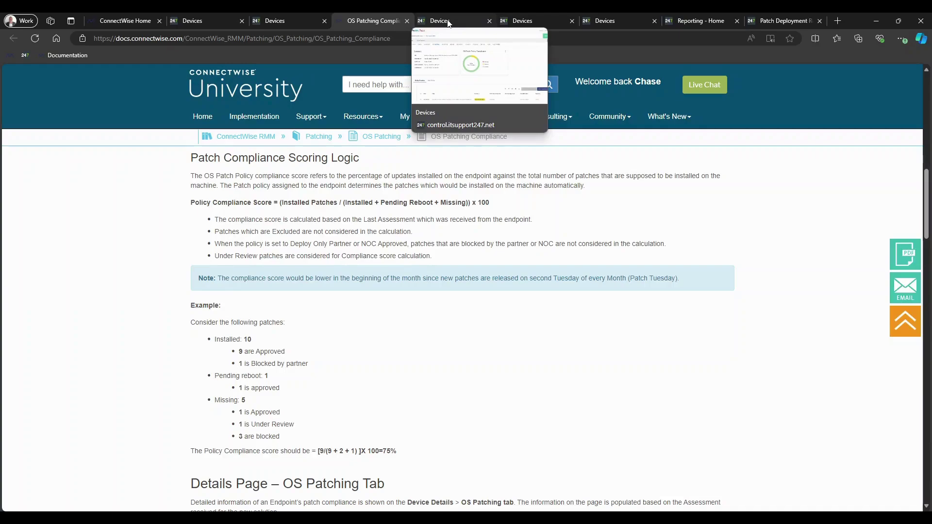
click(448, 21)
scroll(610, 220, down, 1)
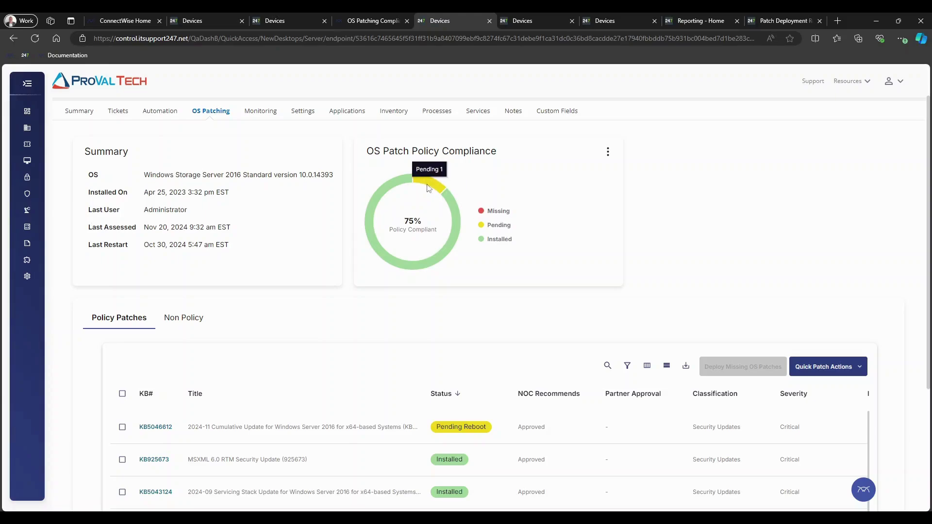
scroll(738, 242, down, 2)
scroll(891, 238, down, 2)
scroll(629, 333, down, 1)
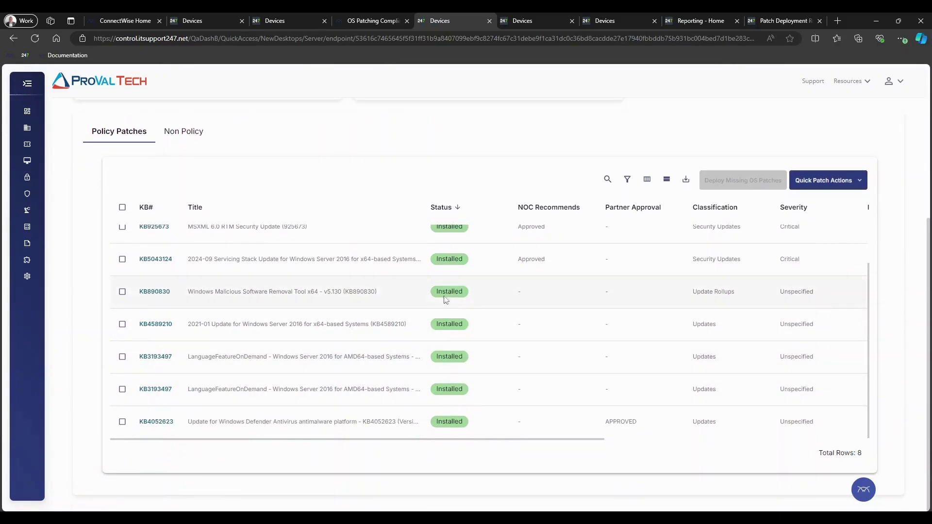
scroll(445, 381, up, 1)
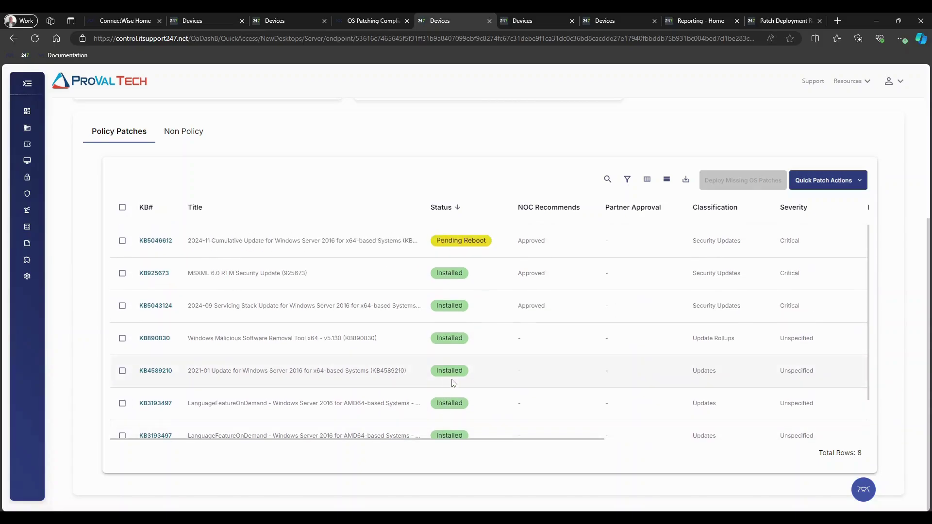
Check the NOC recommendation and partner approval of Dev-Server-2016's policy patches against its compliance chart.
scroll(453, 383, down, 1)
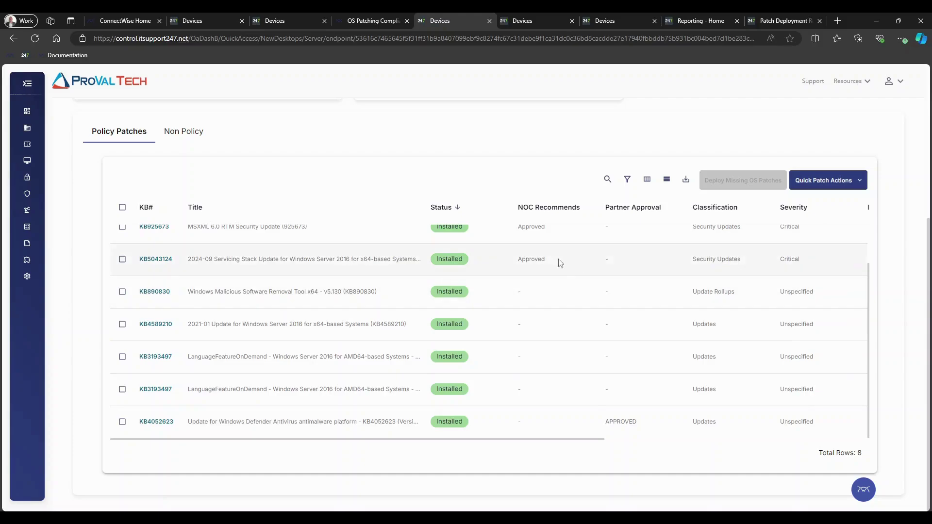
scroll(561, 320, up, 5)
scroll(547, 422, down, 2)
scroll(547, 422, up, 3)
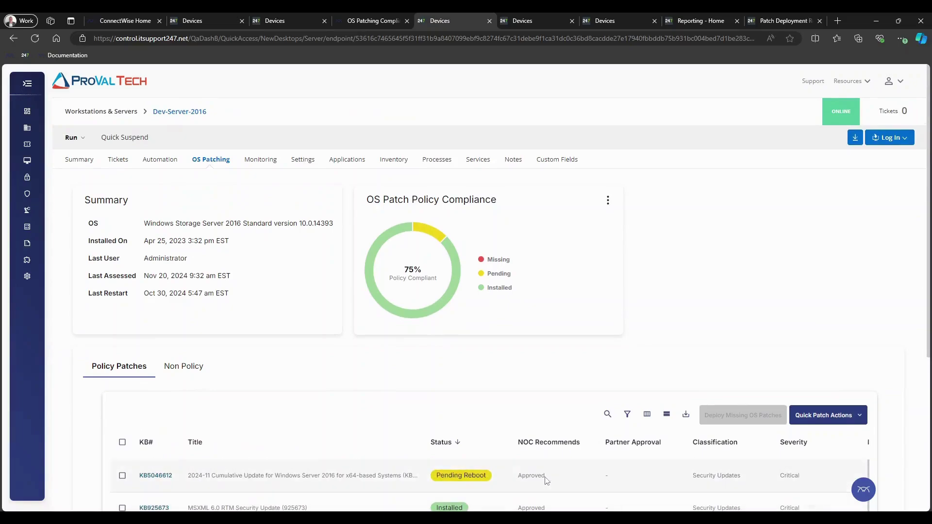
scroll(873, 317, down, 2)
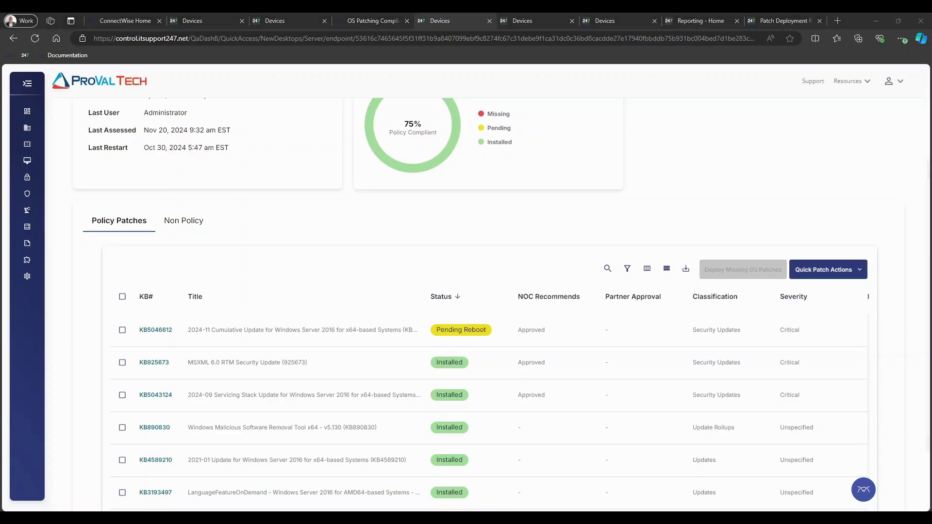
Switch to Notepad, review the Device1 compliance calculation, and return to the Dev-Server-2016 patching page.
key(alt+Tab)
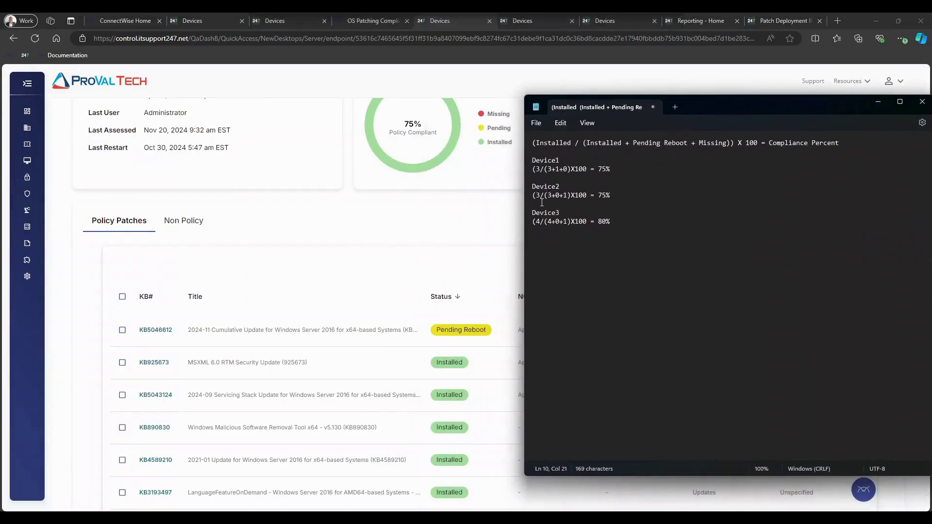
drag(537, 170, 569, 175)
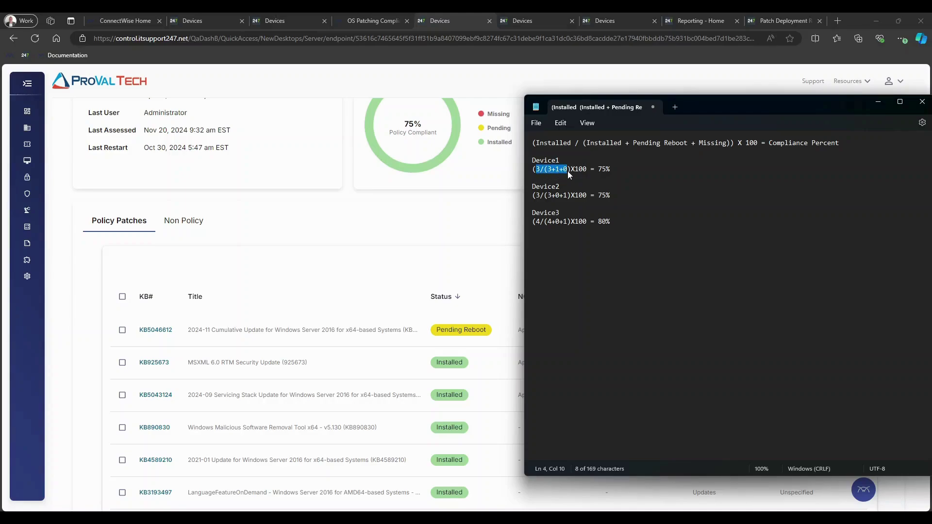
click(598, 169)
click(491, 228)
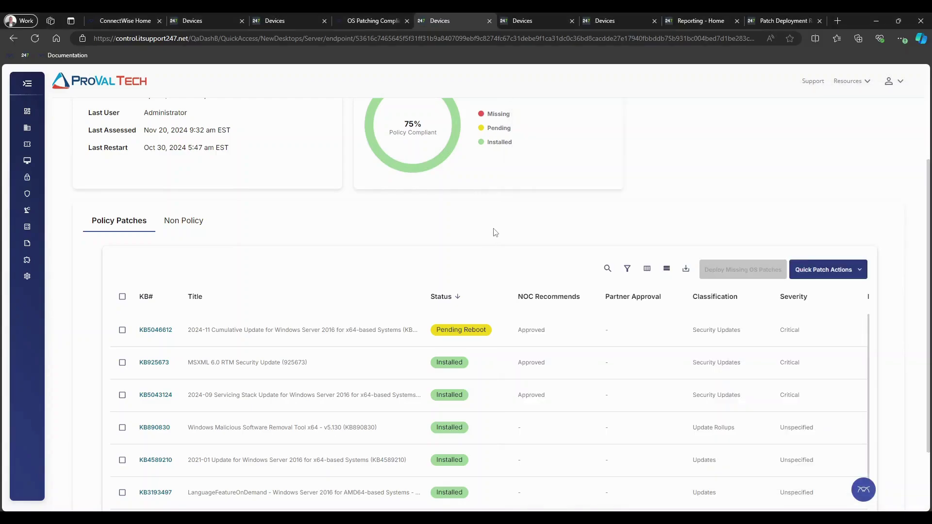
scroll(493, 231, up, 3)
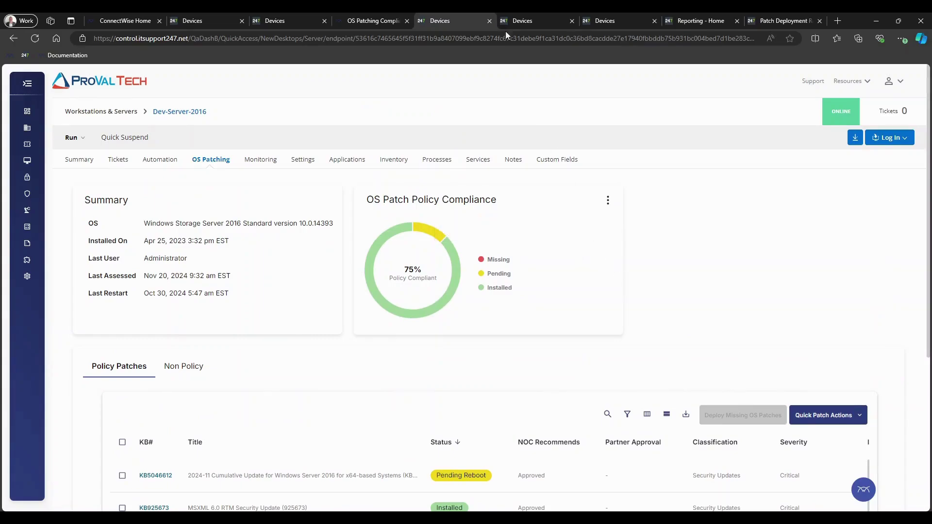
Examine DEV-Server2022DC's compliance chart and policy patch statuses, comparing its chart with that of Dev-Server-2016.
click(531, 20)
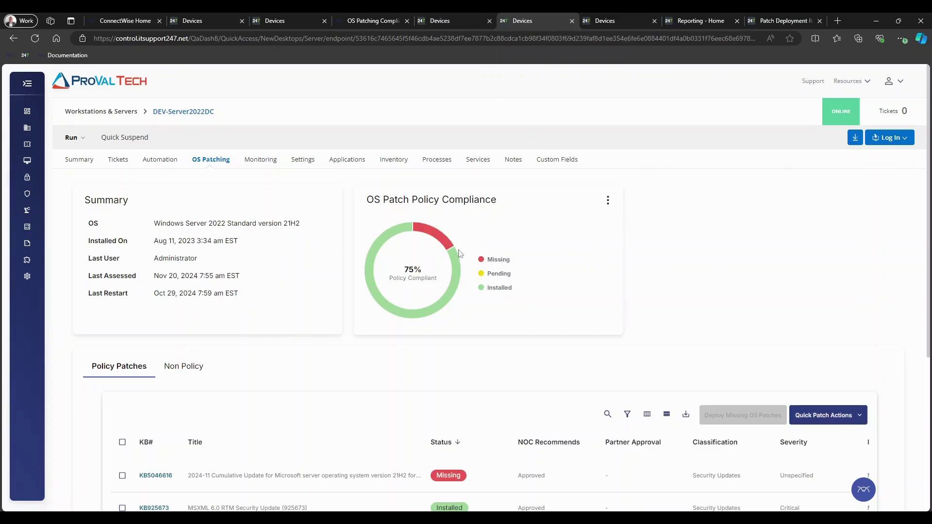
scroll(857, 266, down, 5)
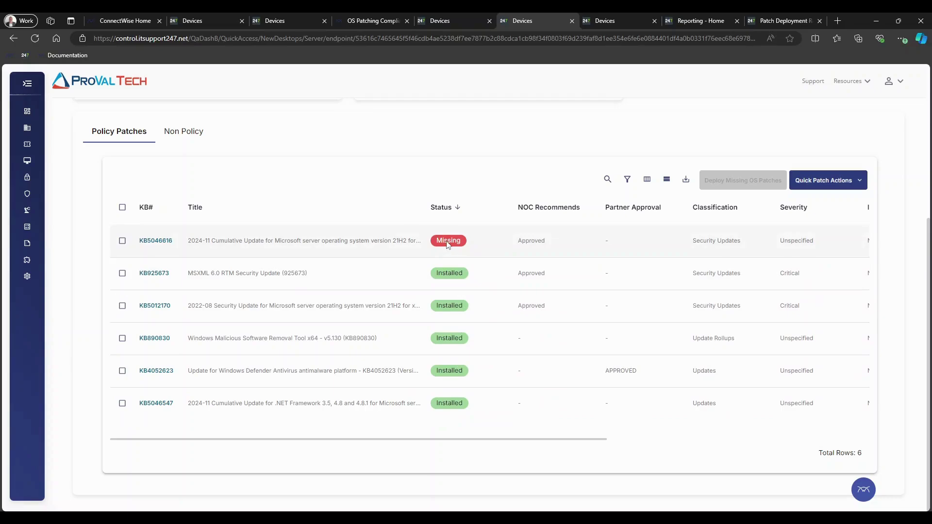
scroll(471, 285, up, 3)
click(440, 21)
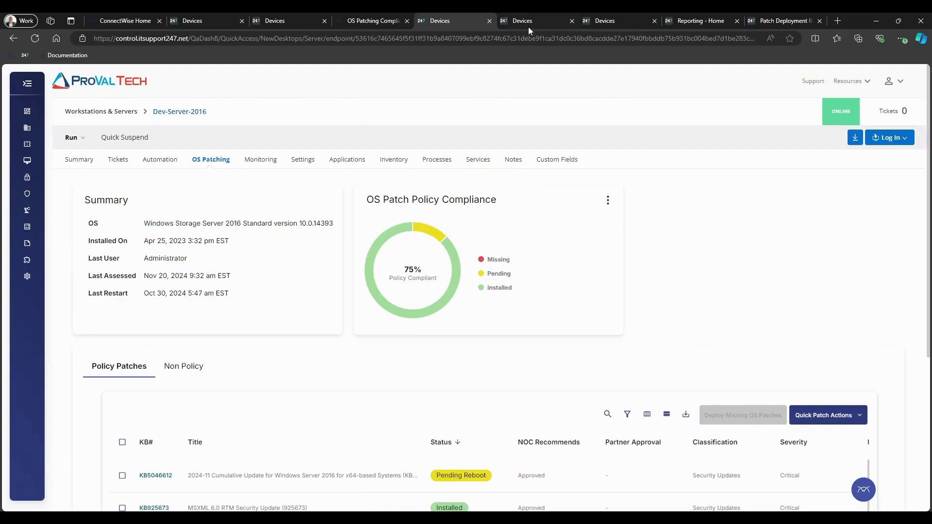
click(528, 27)
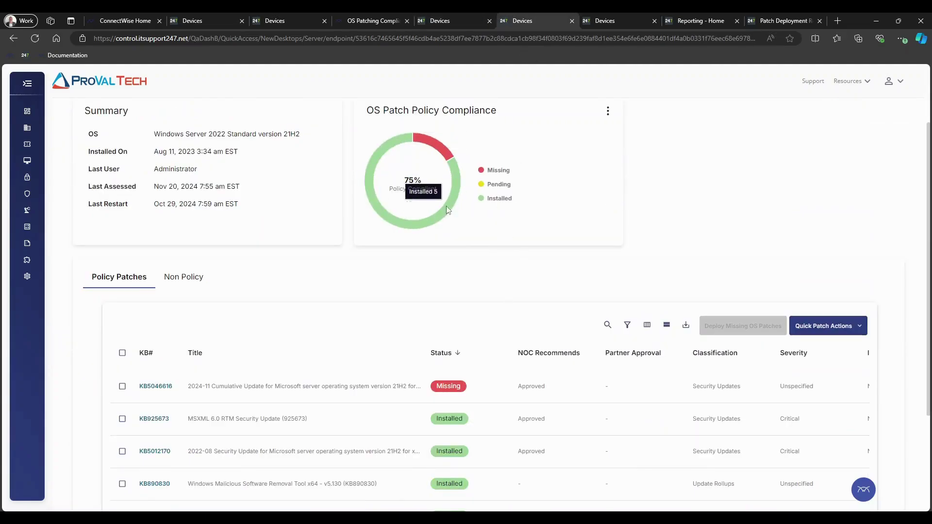
Open the OS Patching page of PRLPT129 and review the status and approval of its policy patches.
click(620, 20)
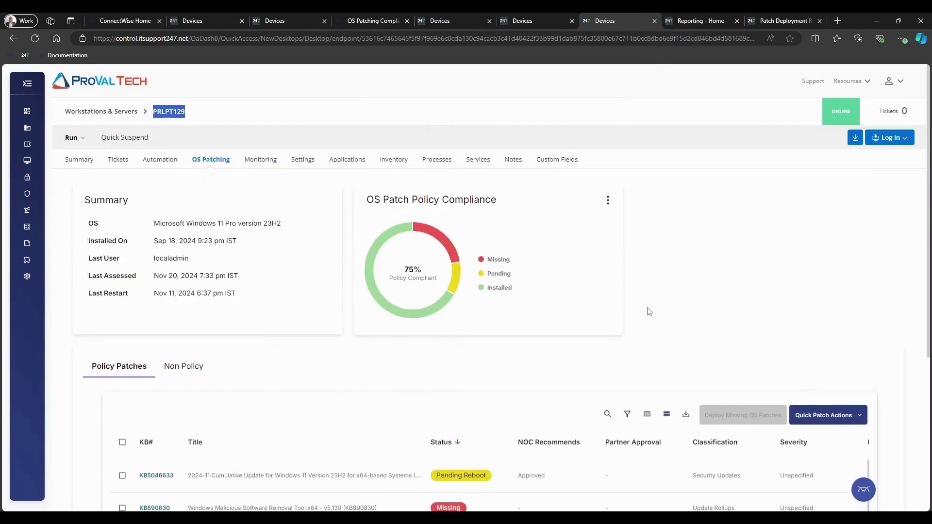
scroll(674, 301, down, 3)
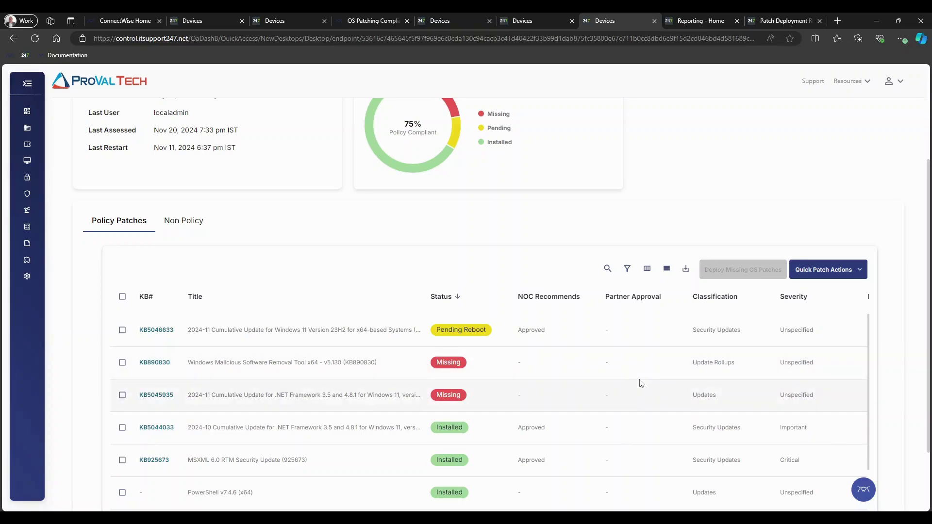
scroll(642, 381, down, 2)
scroll(644, 384, down, 1)
scroll(625, 443, up, 1)
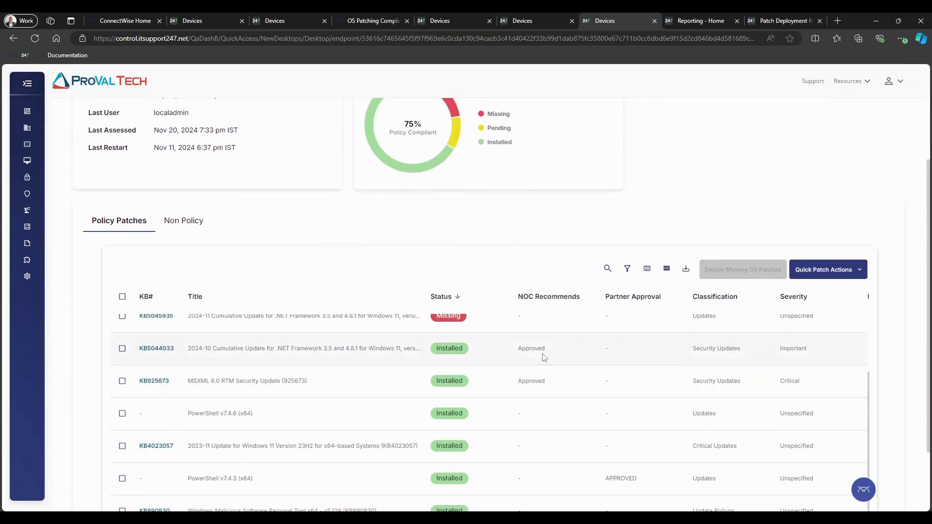
scroll(552, 396, up, 2)
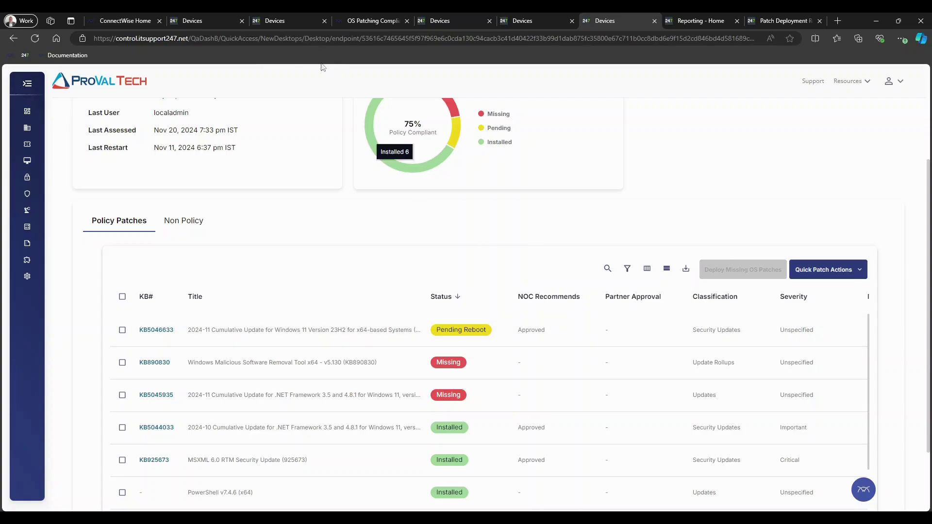
Open the OS Patching page of PRLPT151 and compare its compliance chart with the status and approval of its policy patches.
click(289, 23)
scroll(577, 216, up, 5)
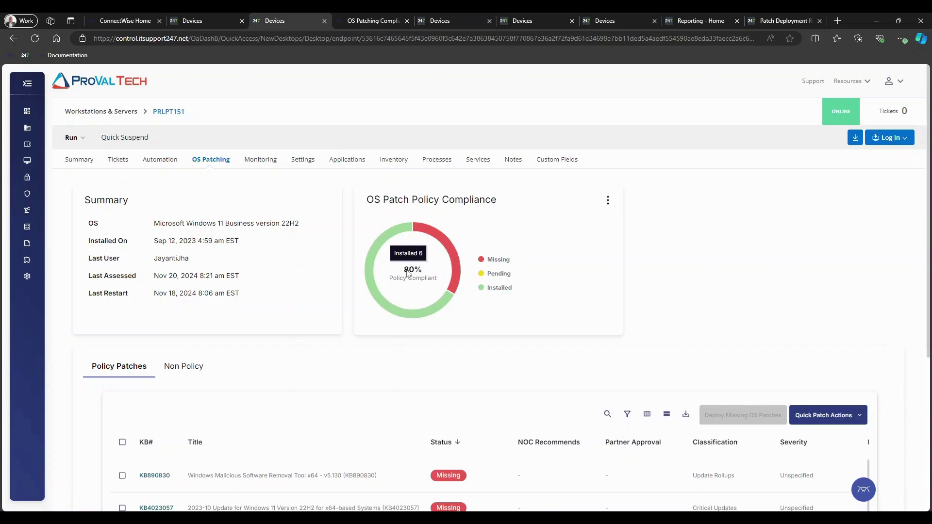
scroll(780, 281, down, 4)
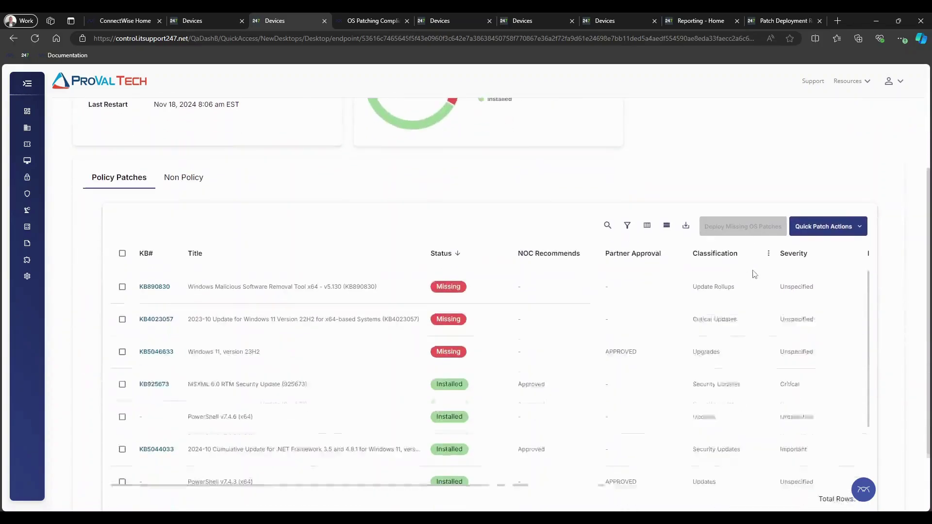
scroll(780, 281, down, 1)
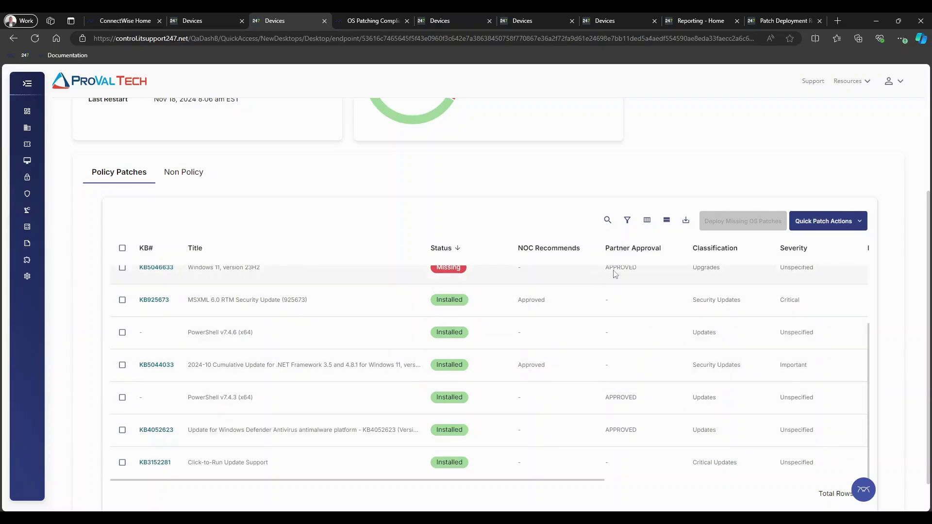
scroll(624, 378, up, 2)
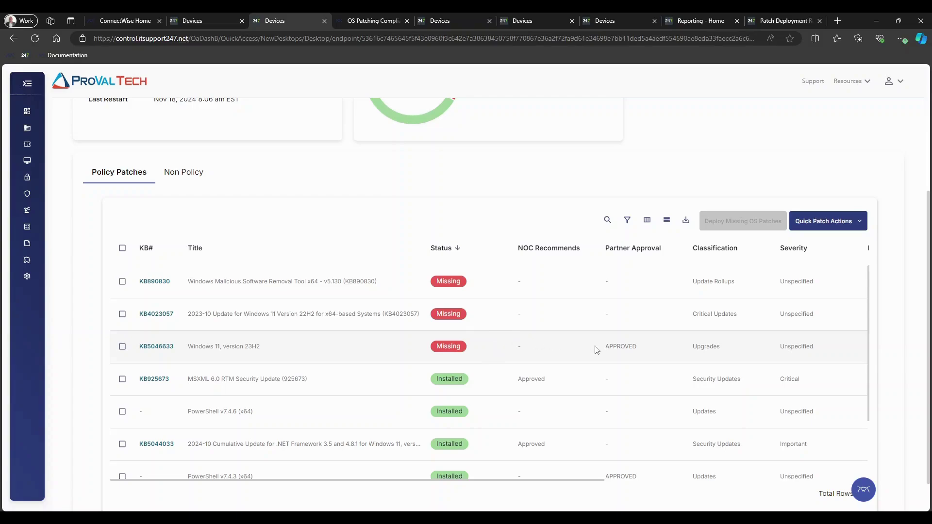
scroll(601, 369, down, 2)
scroll(610, 398, up, 1)
scroll(645, 384, up, 4)
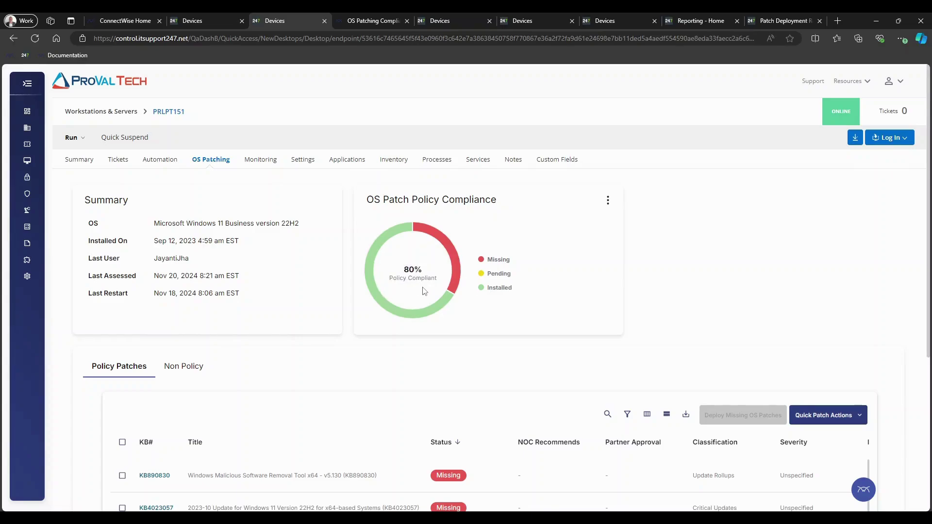
scroll(712, 242, down, 2)
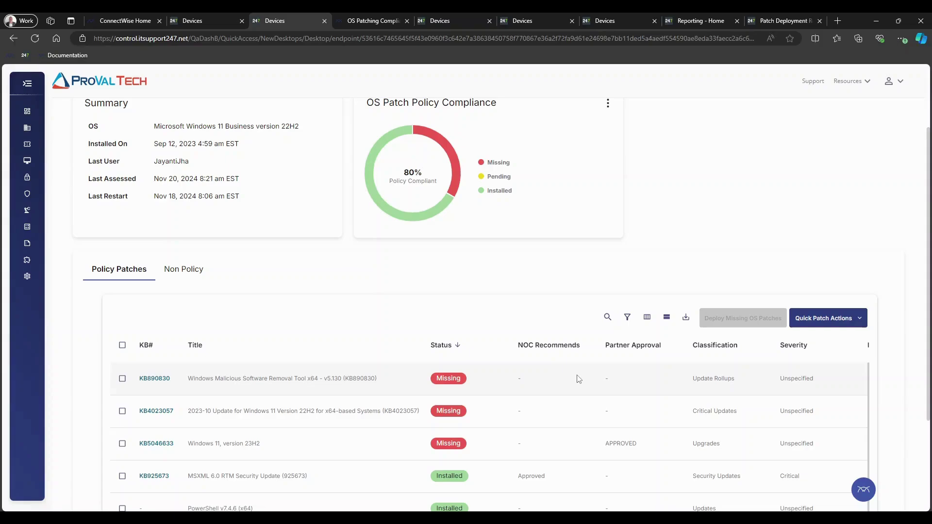
scroll(578, 378, up, 1)
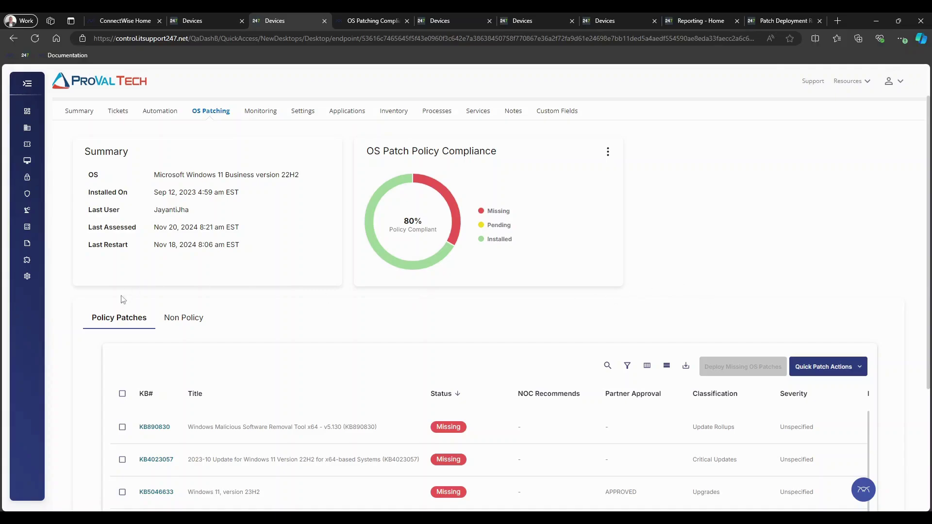
Show the non-policy patches of PRLPT151 and look through the whole list.
click(167, 320)
scroll(391, 329, down, 3)
scroll(462, 380, down, 2)
scroll(462, 381, down, 3)
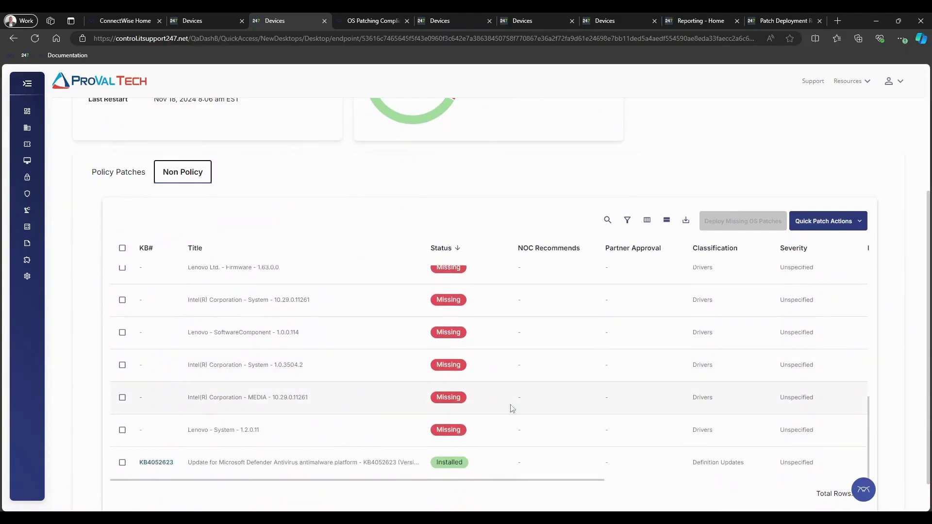
scroll(535, 428, up, 10)
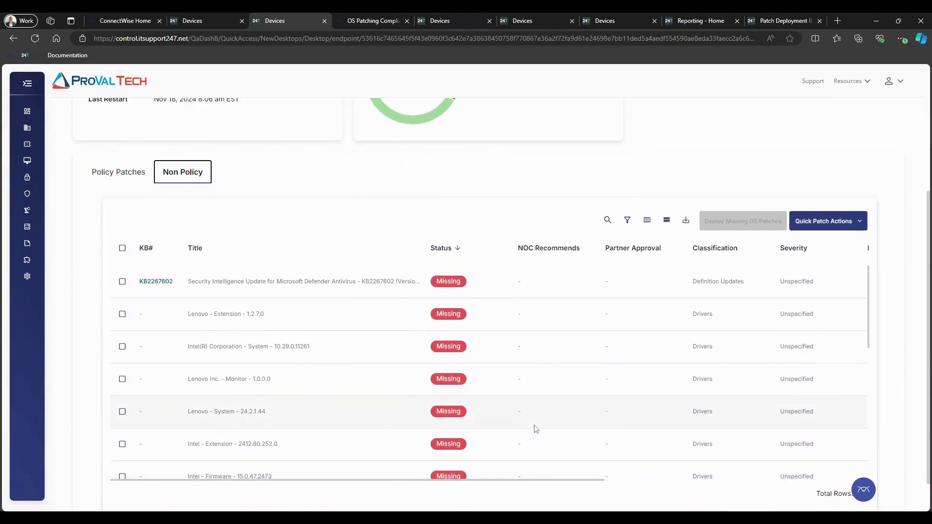
Examine the status, approval and classification of PRLPT151's non-policy patches against its OS Patch Policy Compliance chart.
scroll(536, 429, down, 5)
scroll(536, 429, up, 2)
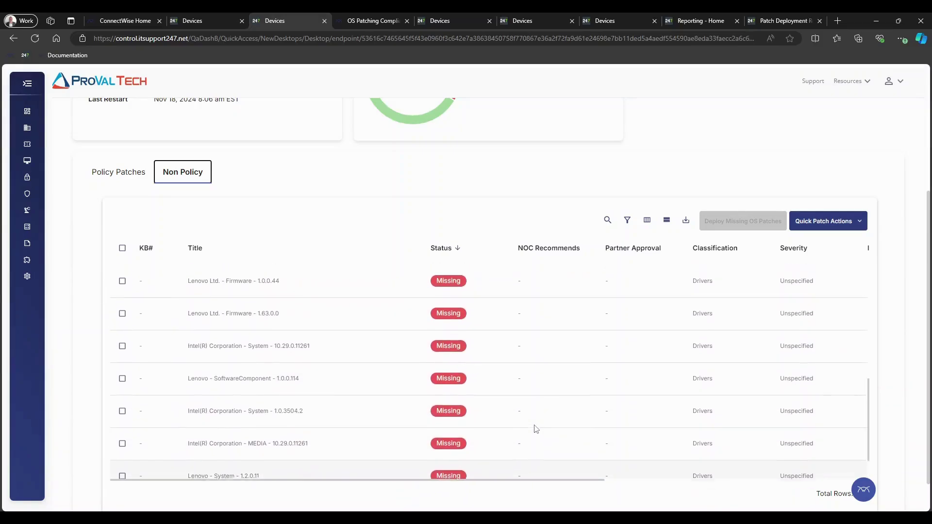
scroll(535, 429, up, 5)
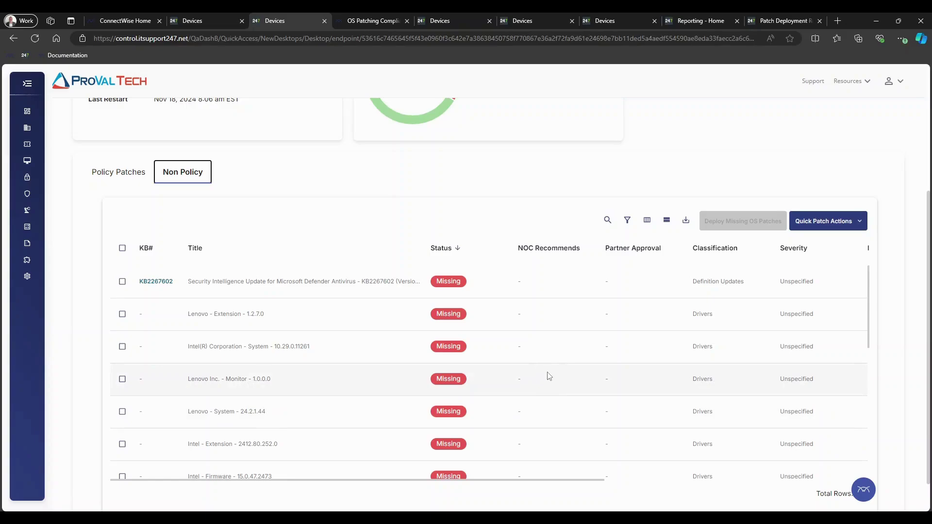
scroll(546, 378, up, 2)
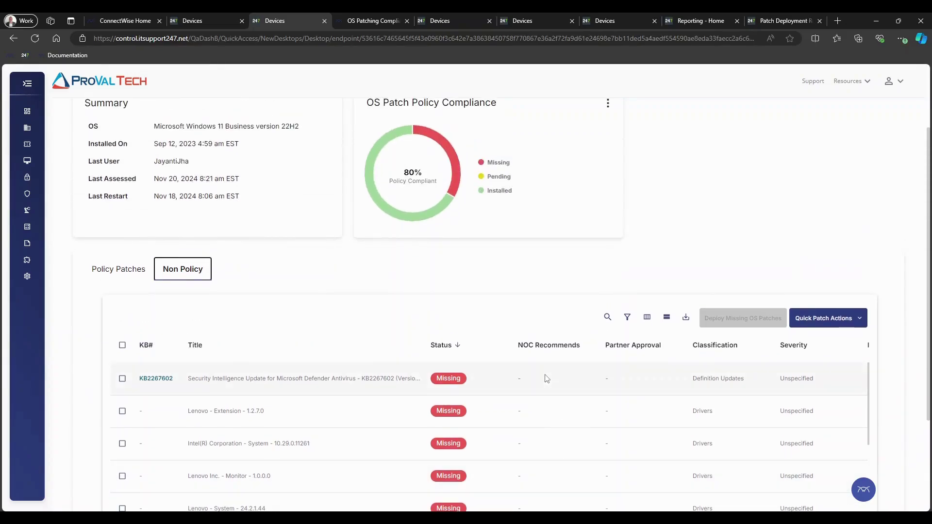
scroll(485, 407, down, 5)
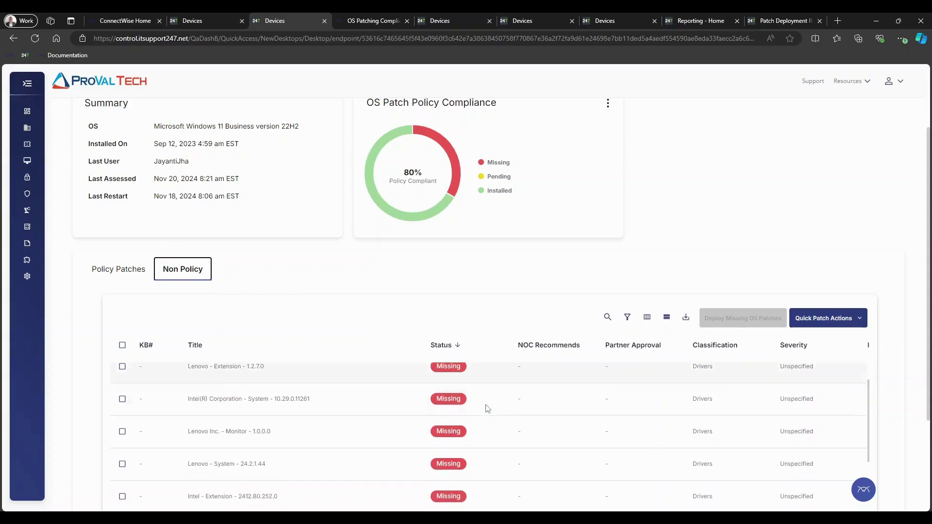
scroll(502, 412, down, 5)
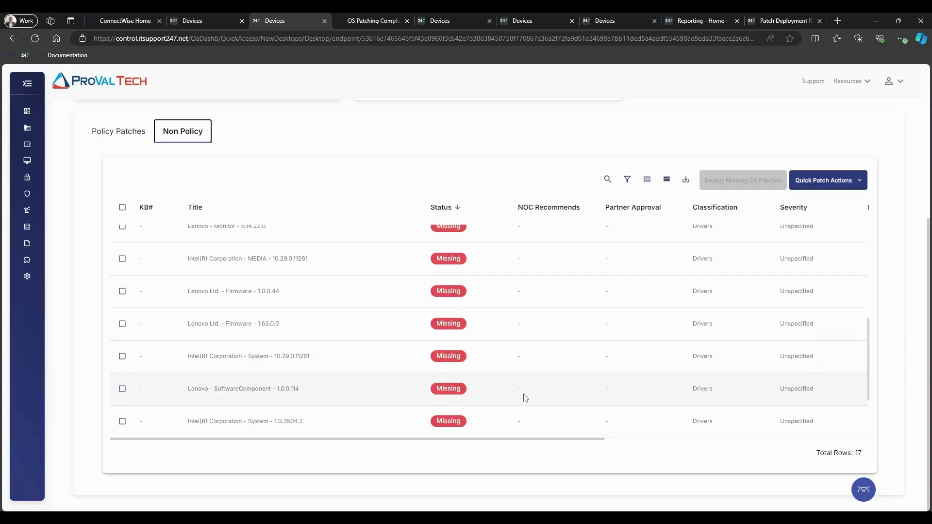
scroll(525, 397, up, 1)
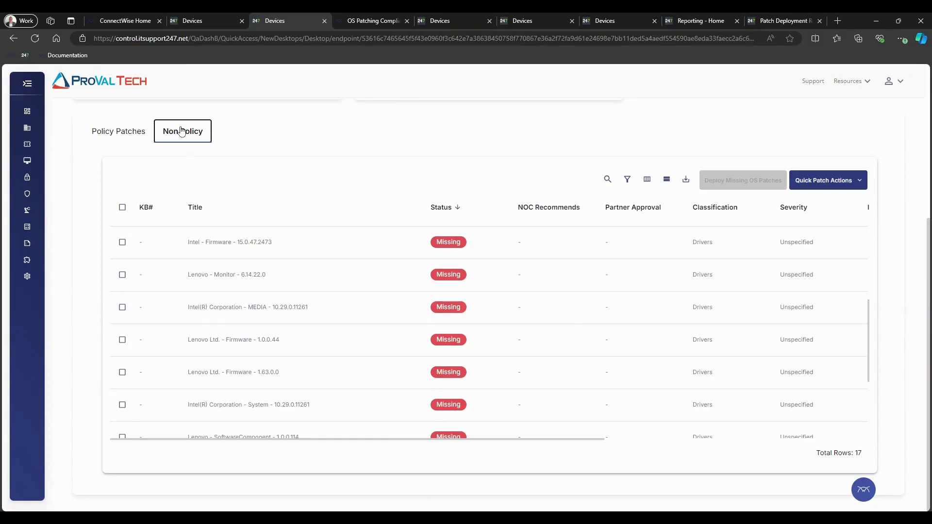
scroll(543, 370, down, 1)
scroll(552, 384, up, 5)
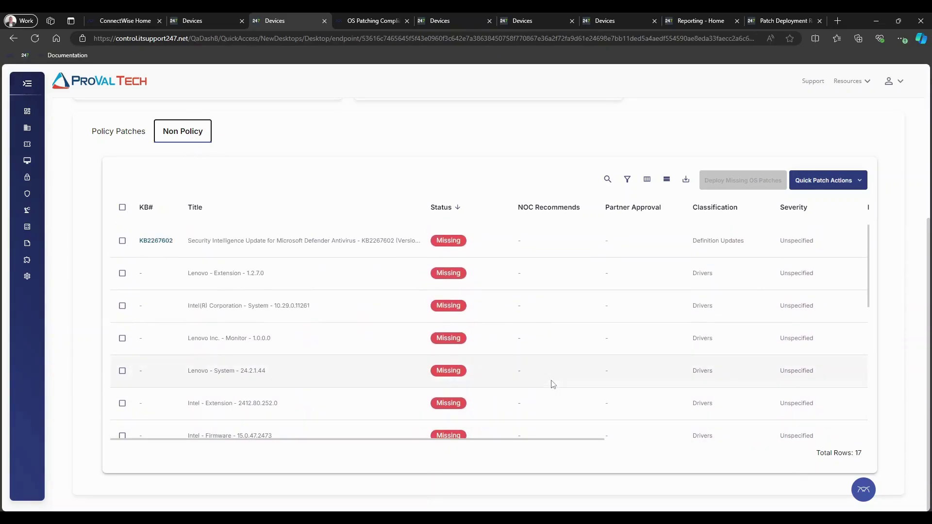
scroll(552, 383, up, 4)
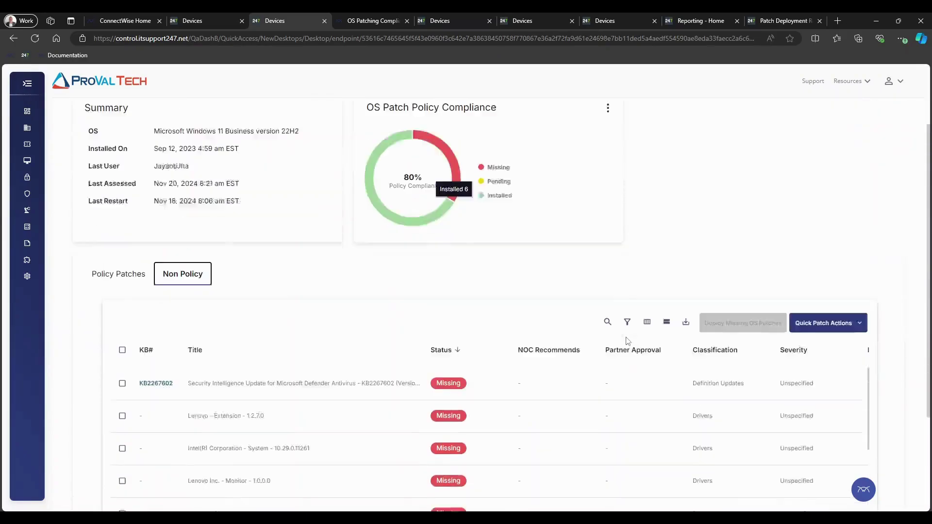
scroll(607, 348, down, 3)
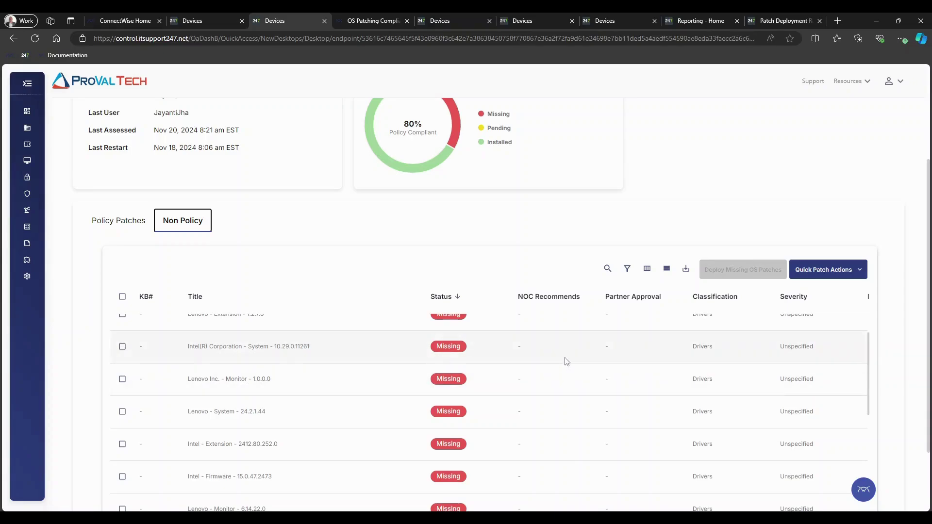
Go to Reports Home and locate the Patch Deployment Report among the detailed patch reports.
click(696, 24)
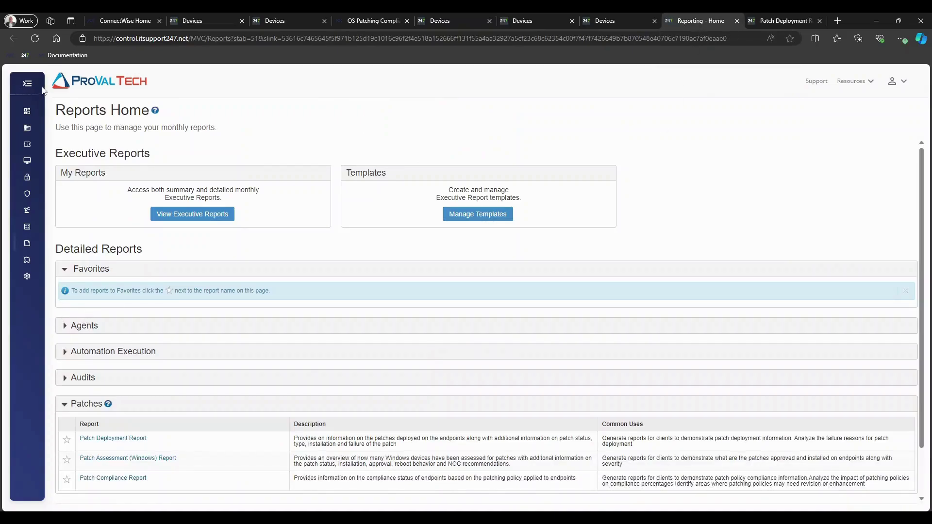
click(27, 83)
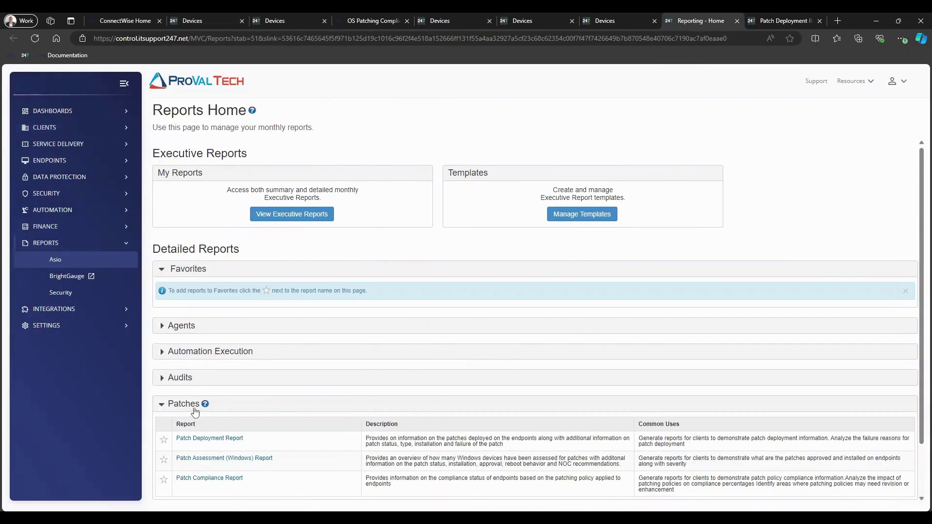
scroll(195, 407, down, 1)
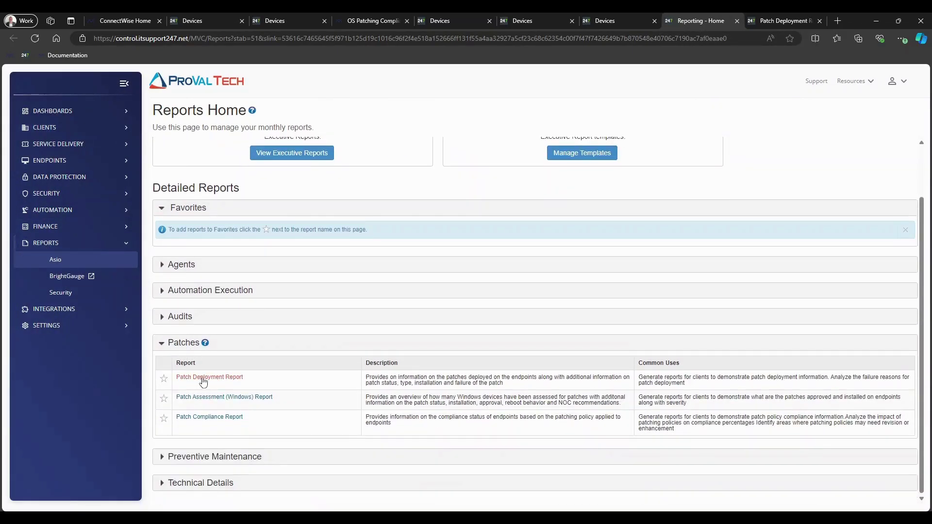
Open the Patch Deployment Report filtered on Dev-Server-2016 and review the patch statuses and failure reasons.
click(780, 20)
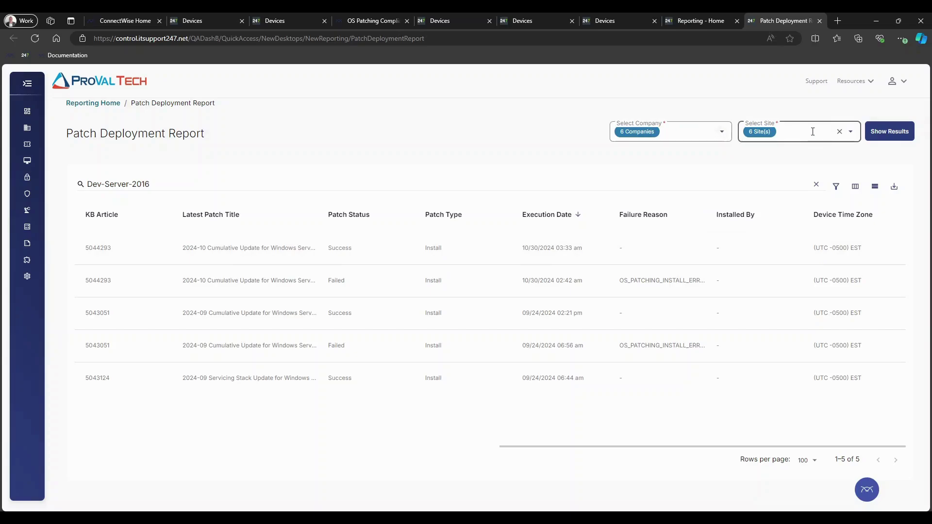
drag(184, 183, 84, 181)
click(243, 155)
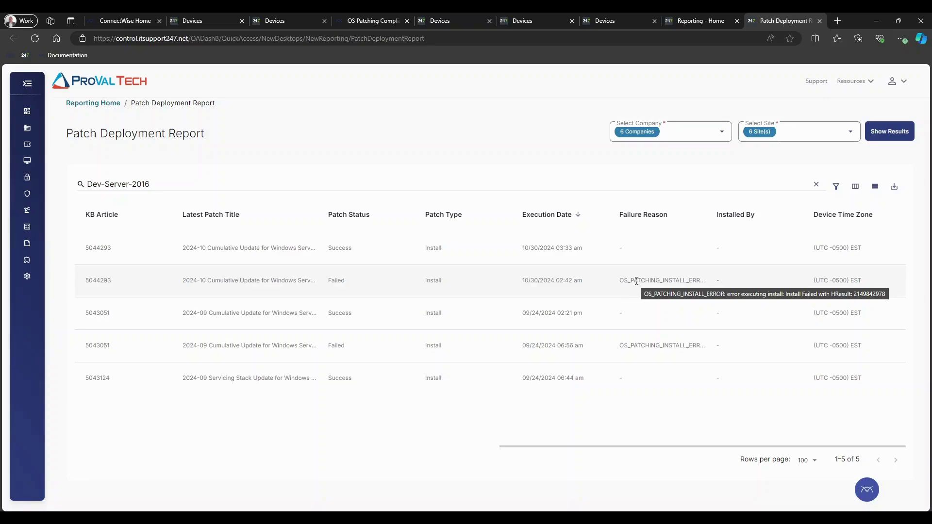
Return to the OS Patching Compliance documentation and read from Patch Compliance Scoring Logic through the Summary and Patch Details sections.
click(368, 20)
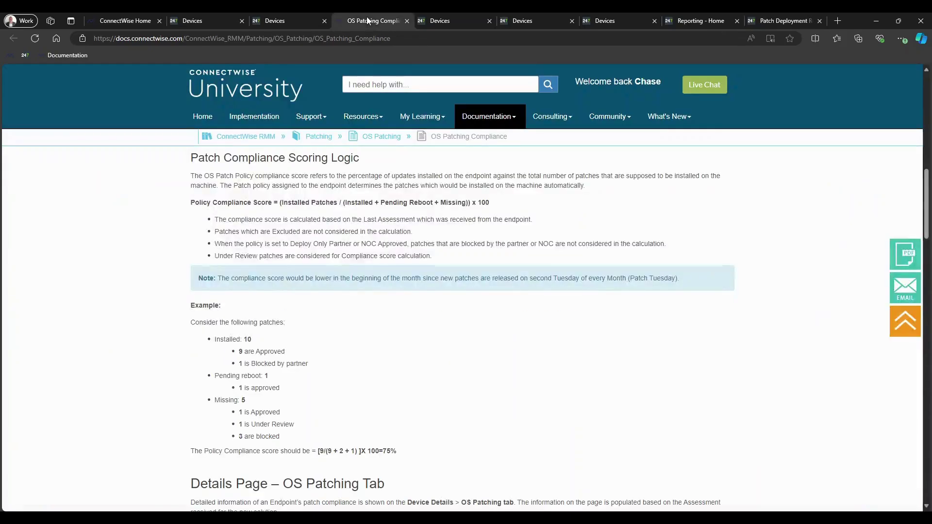
scroll(698, 335, down, 1)
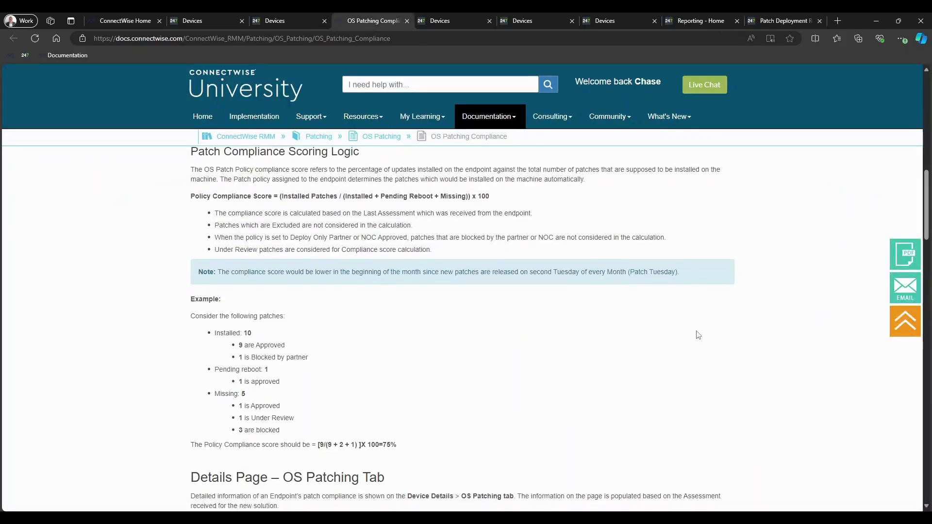
scroll(698, 335, down, 15)
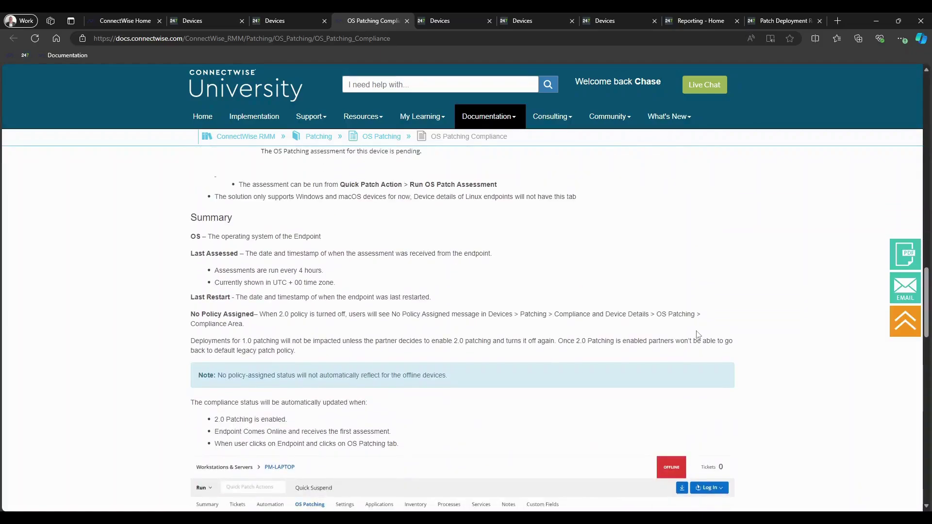
scroll(697, 334, down, 7)
scroll(698, 333, down, 9)
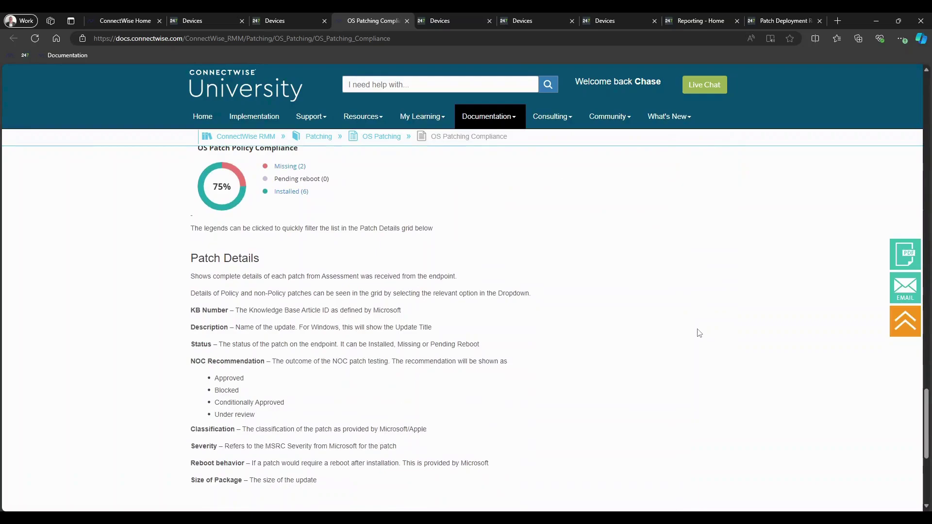